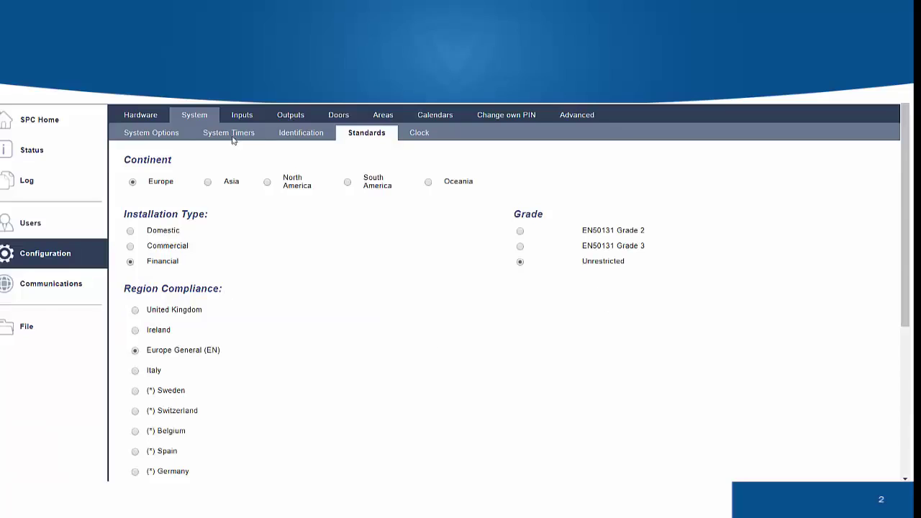
# - Add a new area of type Advanced and set its description to "Store room"
pyautogui.click(382, 117)
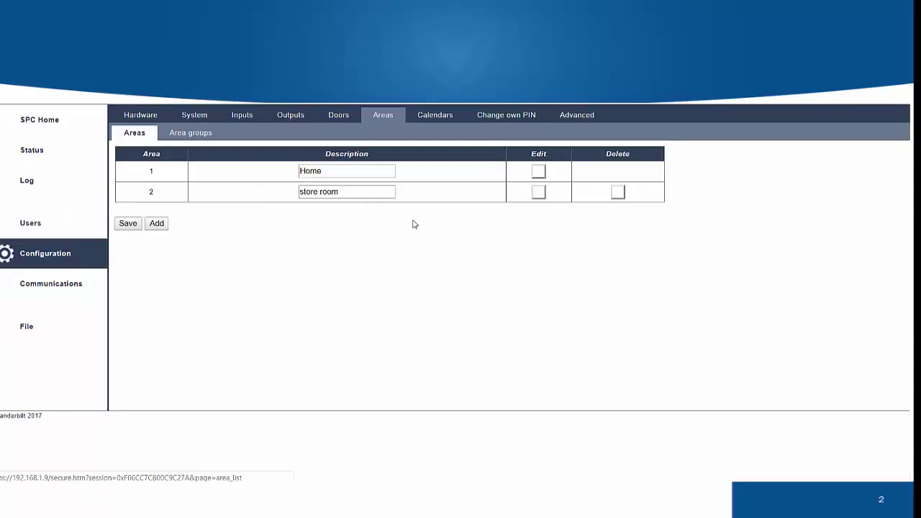
pyautogui.click(156, 224)
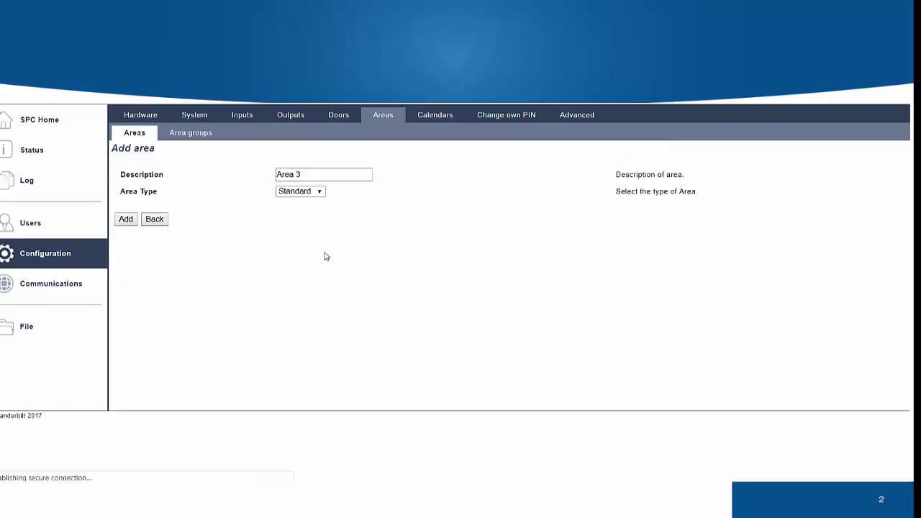
pyautogui.click(321, 192)
pyautogui.click(303, 233)
pyautogui.click(125, 218)
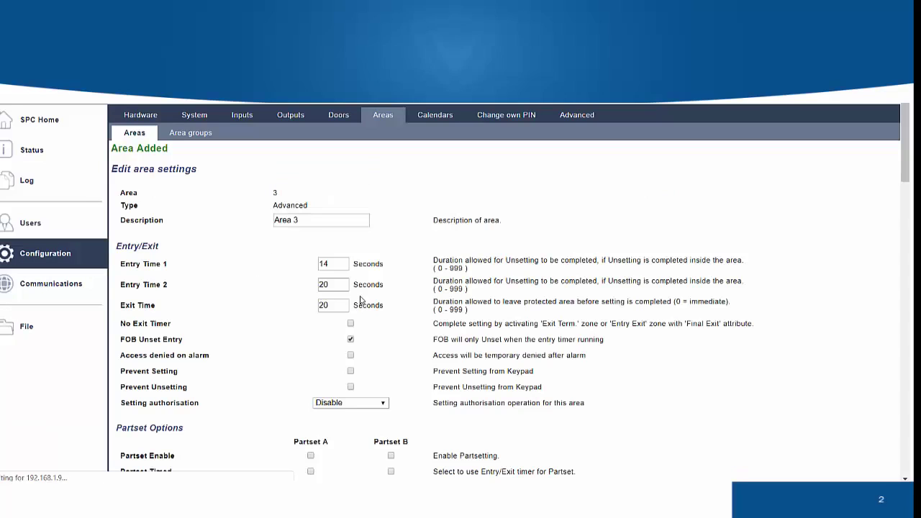
pyautogui.moveTo(314, 220); pyautogui.dragTo(213, 216)
pyautogui.write('Sto')
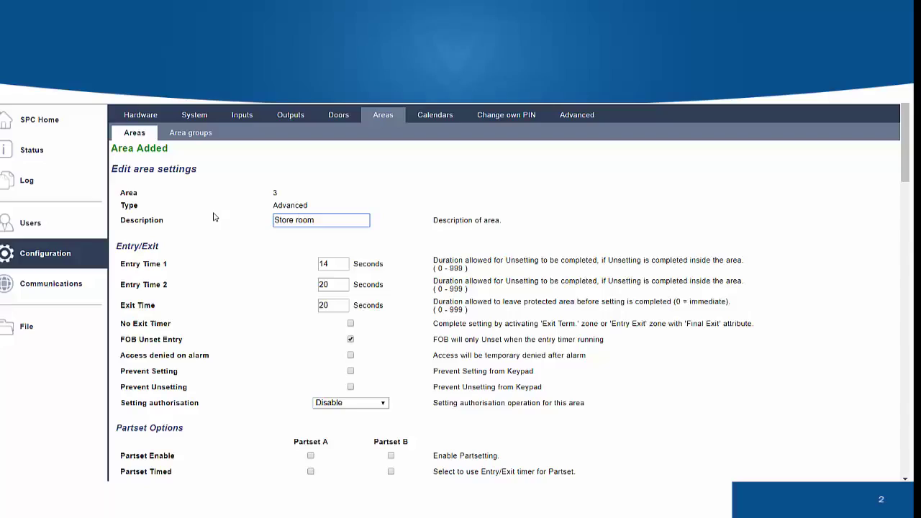
# - Enable Time Locked in the schedule settings of area 3 and save the area
pyautogui.scroll(-3, 345, 351)
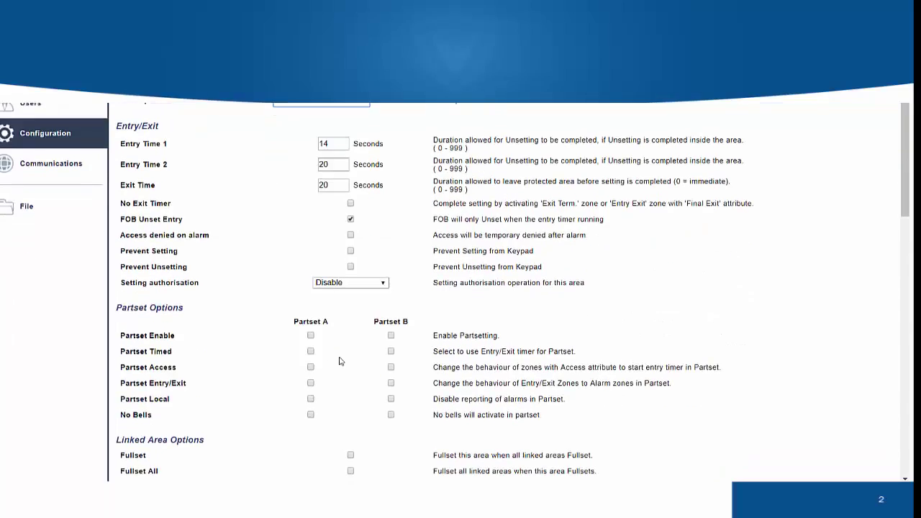
pyautogui.scroll(-15, 340, 362)
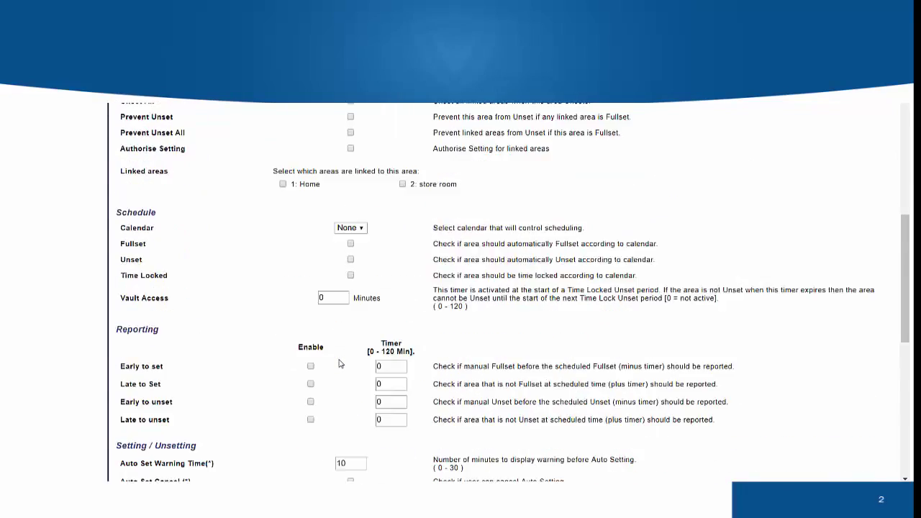
pyautogui.scroll(-5, 338, 363)
pyautogui.scroll(5, 324, 375)
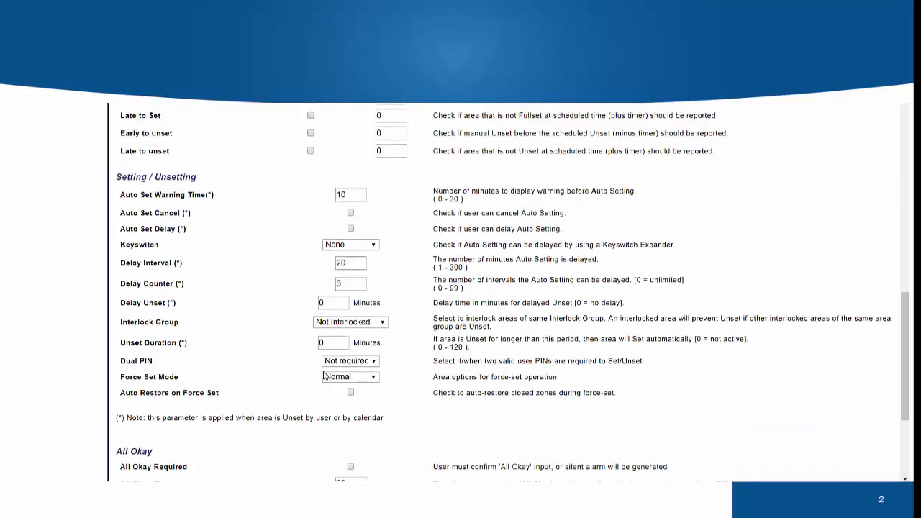
pyautogui.click(361, 122)
pyautogui.click(362, 130)
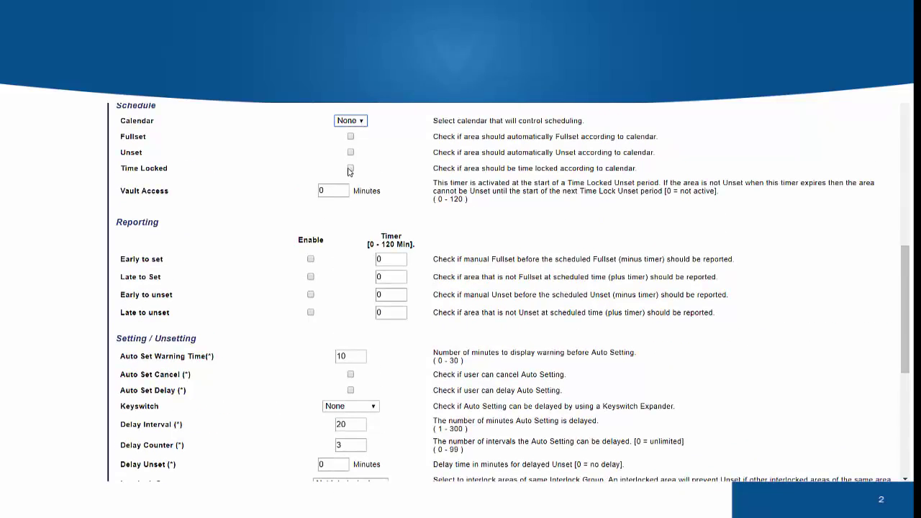
pyautogui.click(351, 169)
pyautogui.scroll(-5, 159, 314)
pyautogui.click(128, 442)
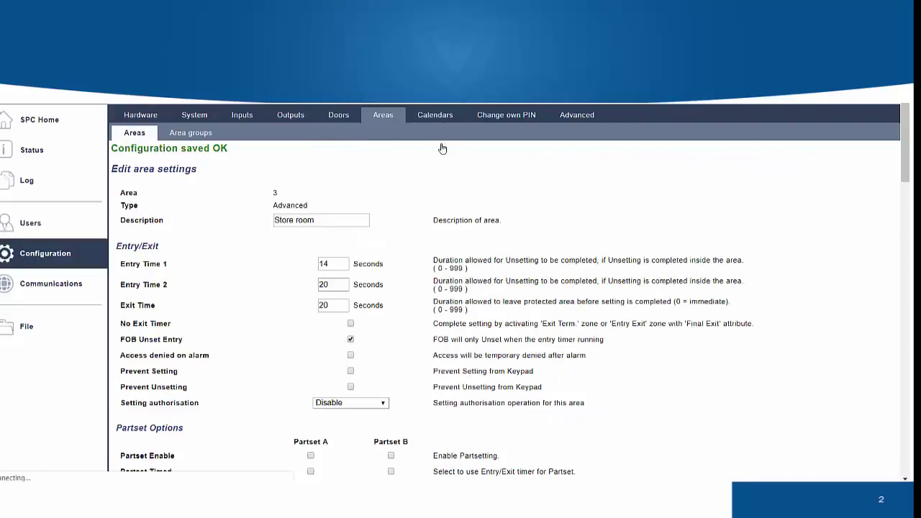
# - Add a new calendar with its default description and open its week types configuration
pyautogui.click(435, 115)
pyautogui.click(124, 202)
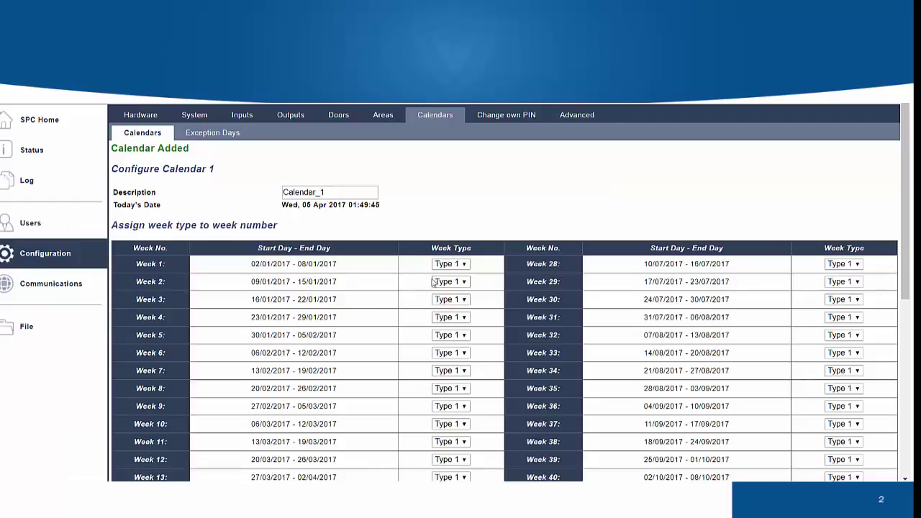
pyautogui.scroll(-5, 355, 328)
pyautogui.click(277, 435)
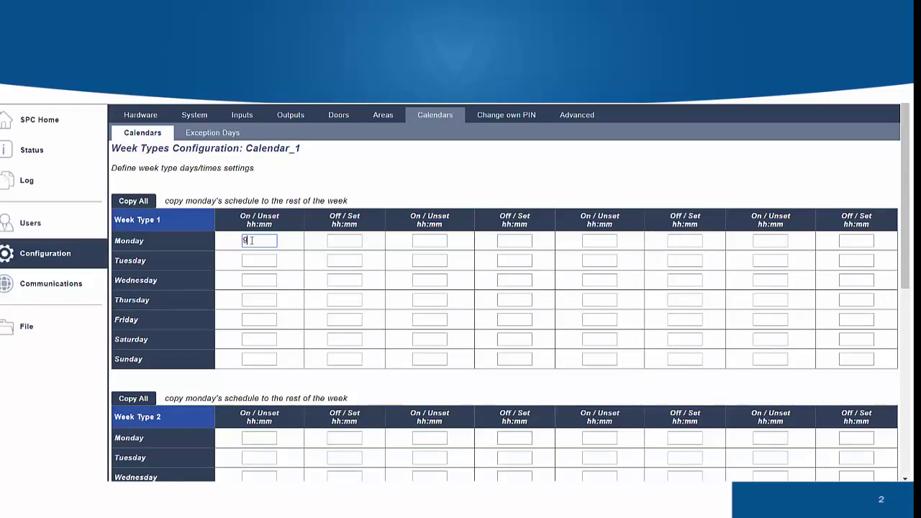
# - Schedule Monday of Week Type 1 to unset at 9:30, set at 12:30, unset at 13:30 and set at 17:00
pyautogui.click(252, 240)
pyautogui.write('9:30')
pyautogui.press('Tab')
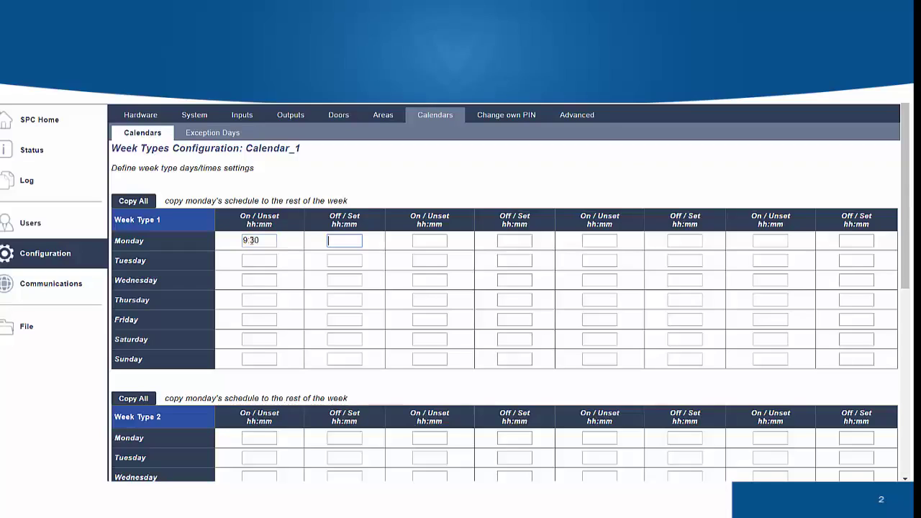
pyautogui.write('12:30')
pyautogui.press('Tab')
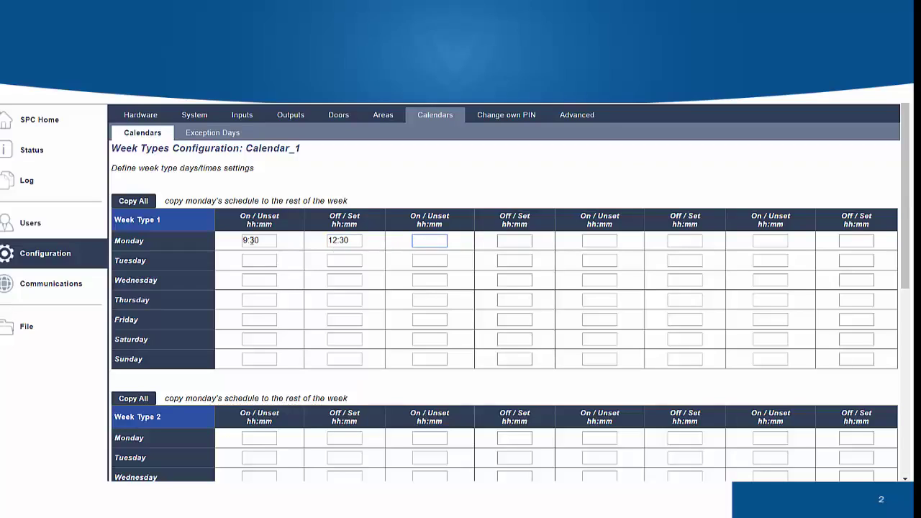
pyautogui.write('13:30')
pyautogui.press('Tab')
pyautogui.write('1')
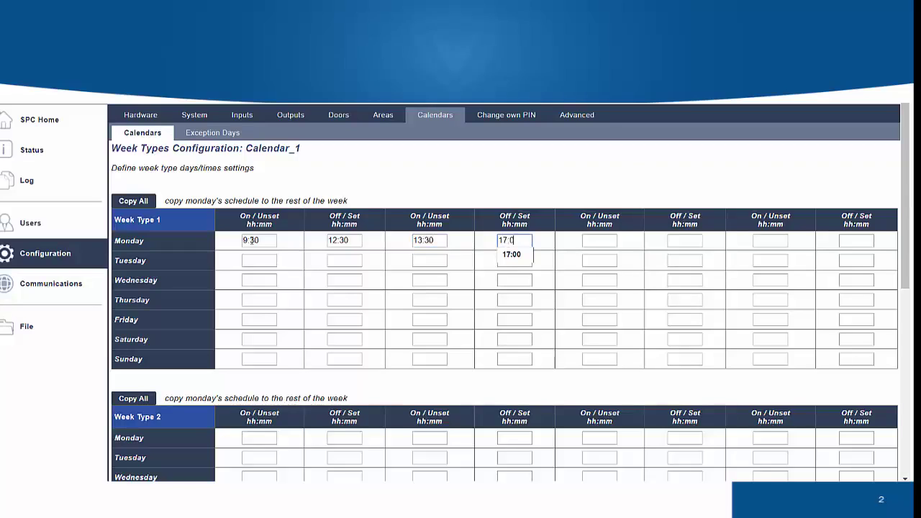
pyautogui.write('7:00')
pyautogui.click(251, 240)
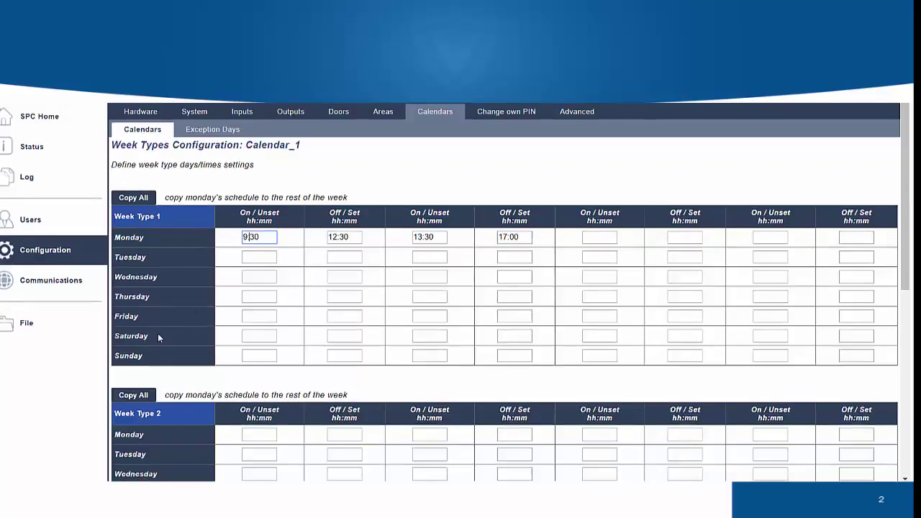
# - Save the week types and copy Monday's Week Type 1 schedule to the rest of the week
pyautogui.scroll(-3, 13, 329)
pyautogui.scroll(1, 26, 309)
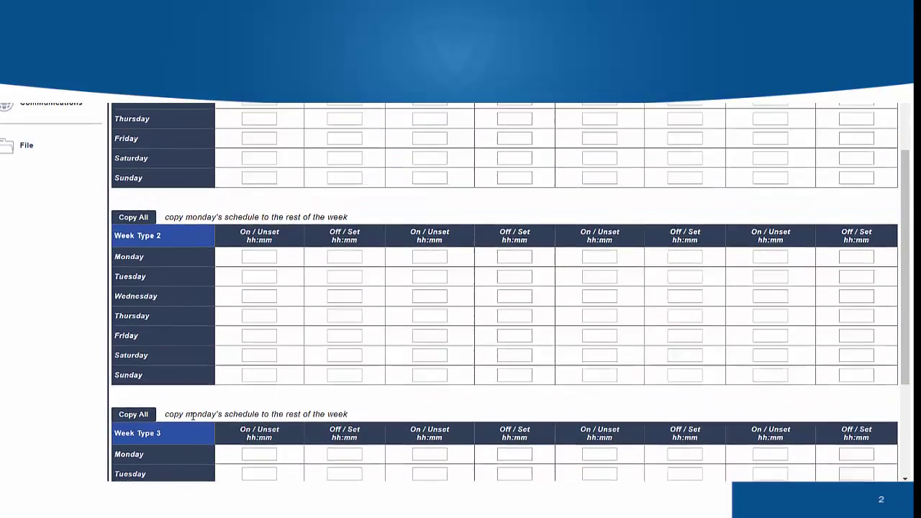
pyautogui.scroll(-3, 192, 424)
pyautogui.click(127, 442)
pyautogui.click(138, 221)
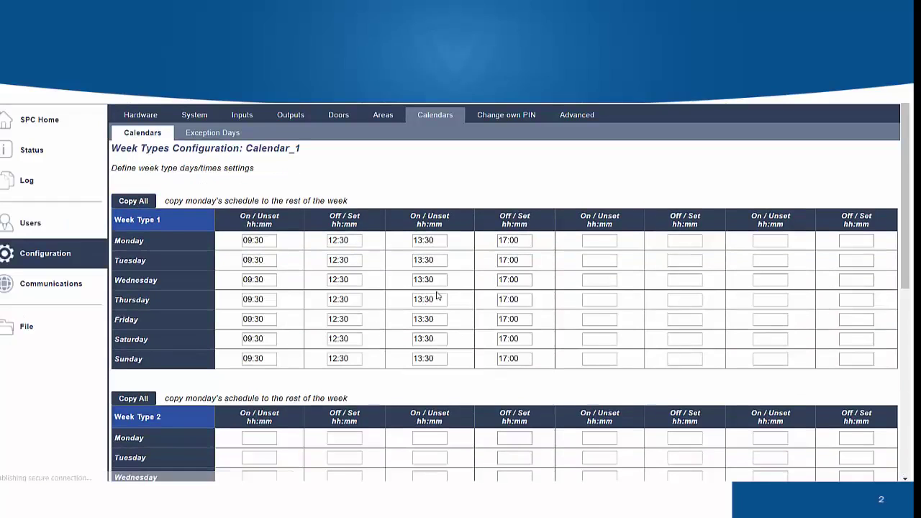
# - Clear the 13:30 and 17:00 times for Saturday and Sunday in Week Type 1, and save the configuration
pyautogui.moveTo(441, 339); pyautogui.dragTo(407, 339)
pyautogui.press('BackSpace')
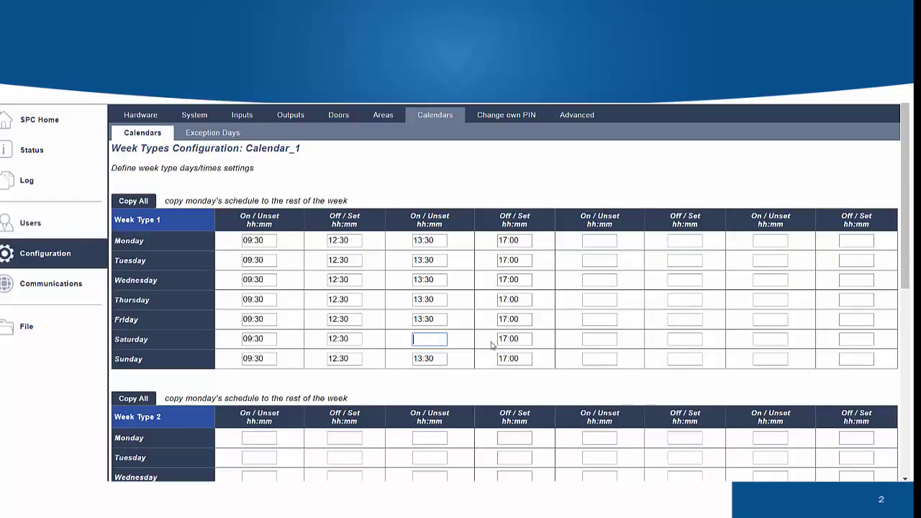
pyautogui.moveTo(530, 339); pyautogui.dragTo(496, 340)
pyautogui.press('BackSpace')
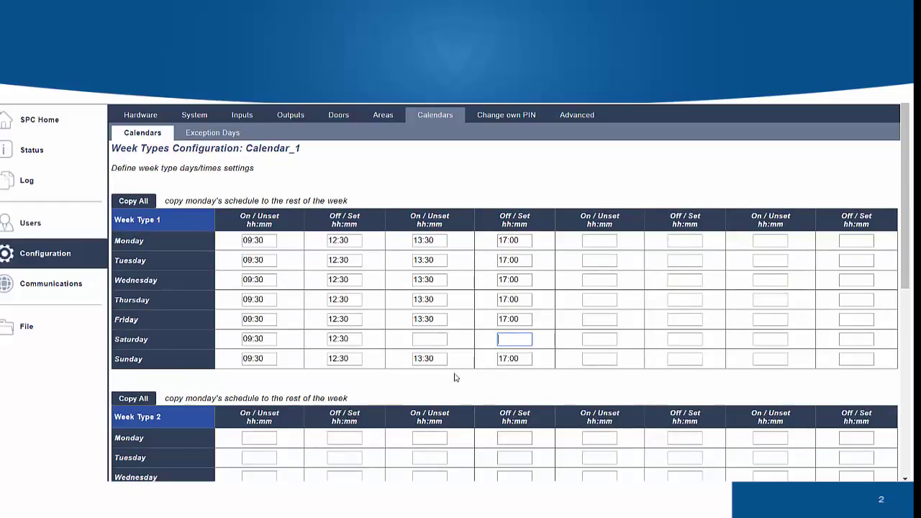
pyautogui.moveTo(440, 359); pyautogui.dragTo(387, 359)
pyautogui.press('BackSpace')
pyautogui.moveTo(535, 360); pyautogui.dragTo(496, 359)
pyautogui.press('BackSpace')
pyautogui.scroll(-5, 251, 471)
pyautogui.scroll(-1, 252, 471)
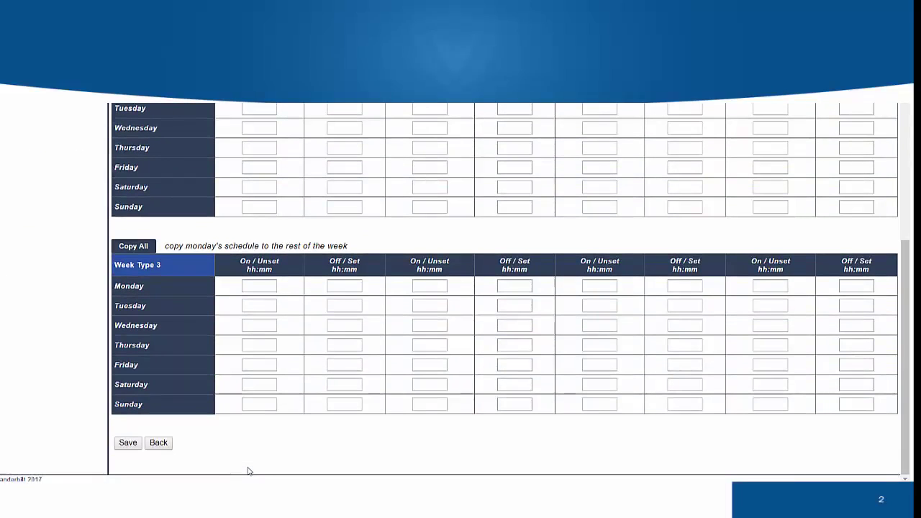
pyautogui.click(127, 443)
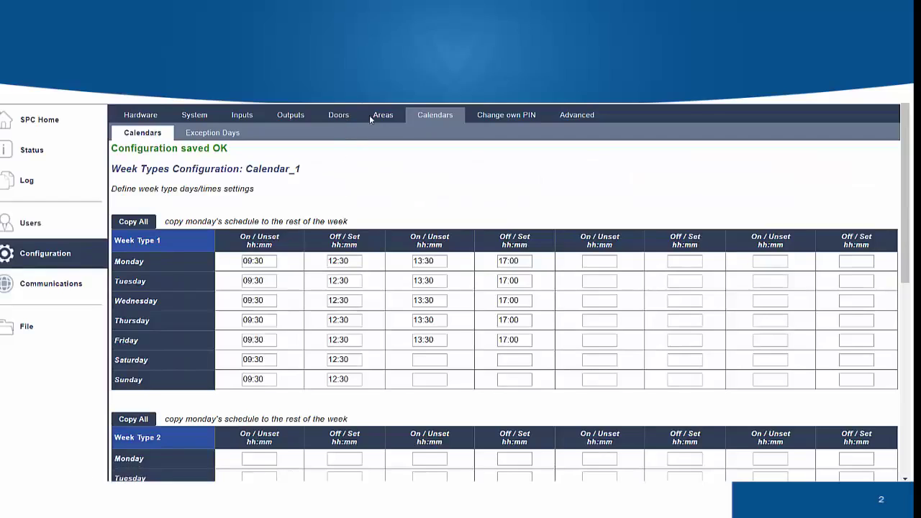
# - Assign Calendar_1 as the scheduling calendar of area 3 and save the area settings
pyautogui.click(386, 118)
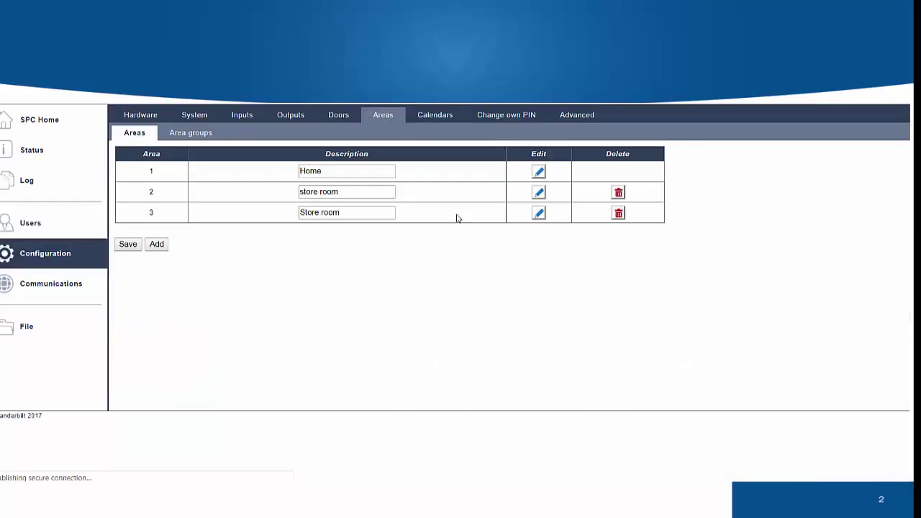
pyautogui.click(540, 214)
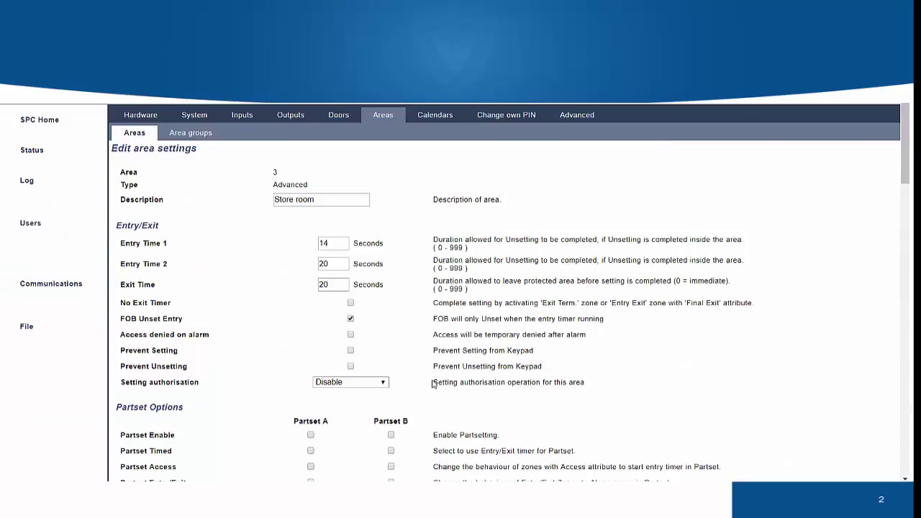
pyautogui.scroll(-6, 434, 383)
pyautogui.scroll(-2, 434, 383)
pyautogui.click(370, 219)
pyautogui.click(352, 242)
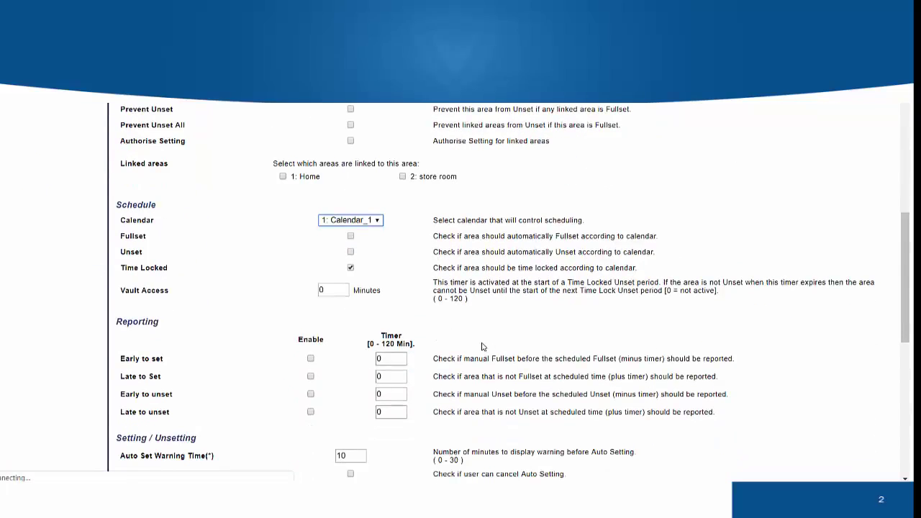
pyautogui.scroll(-7, 221, 434)
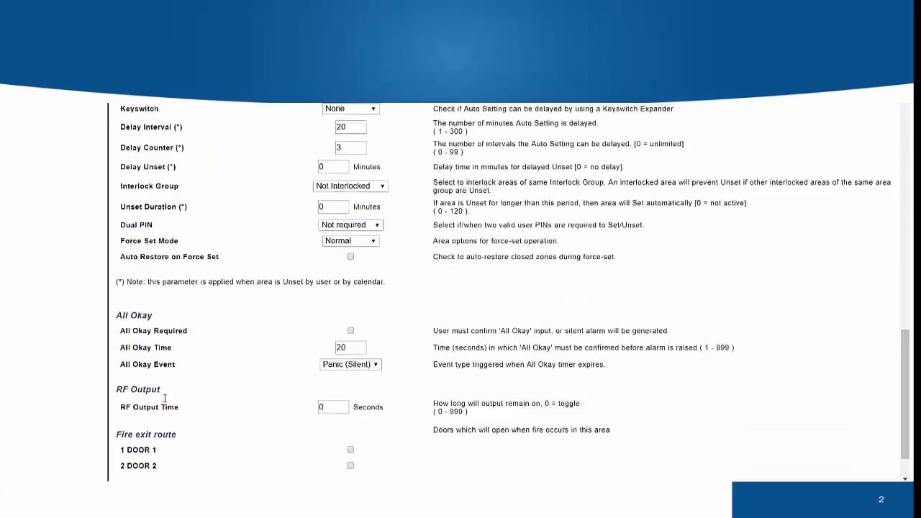
pyautogui.click(128, 442)
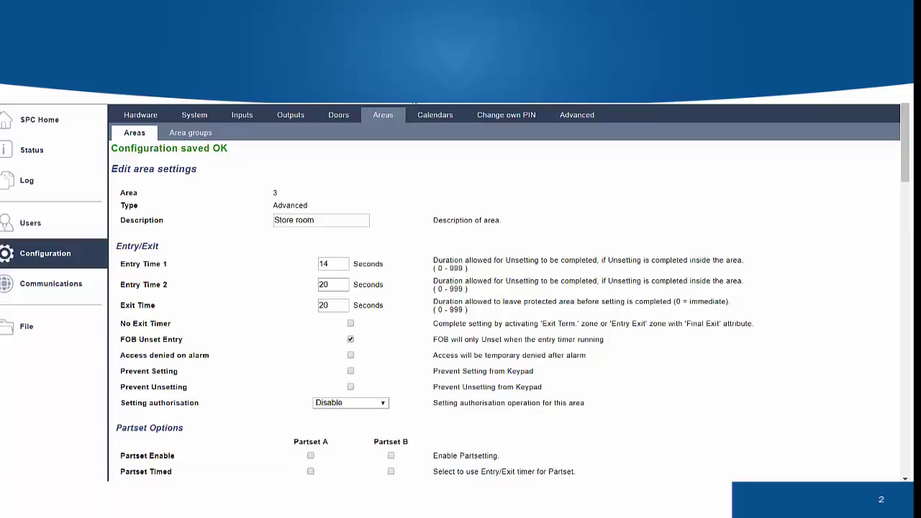
# - Fullset Area 3: Store room from the system summary and expand its details
pyautogui.click(49, 122)
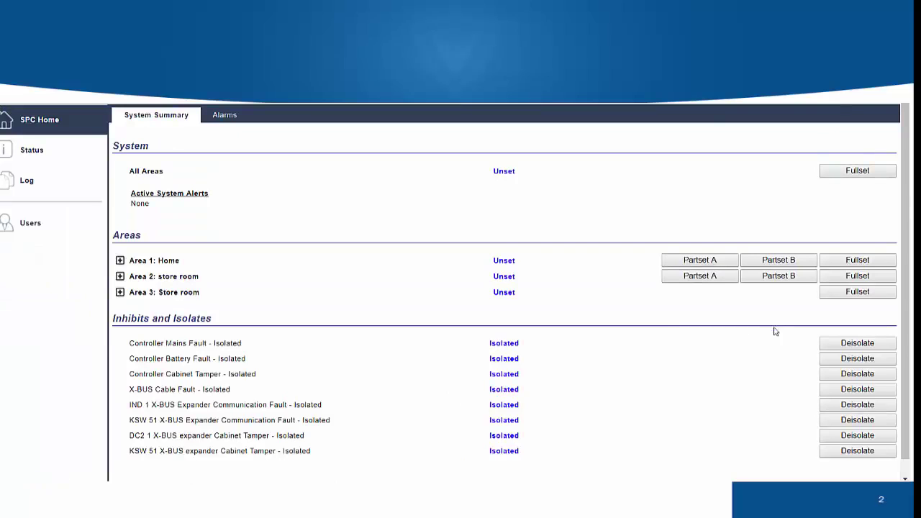
pyautogui.click(876, 292)
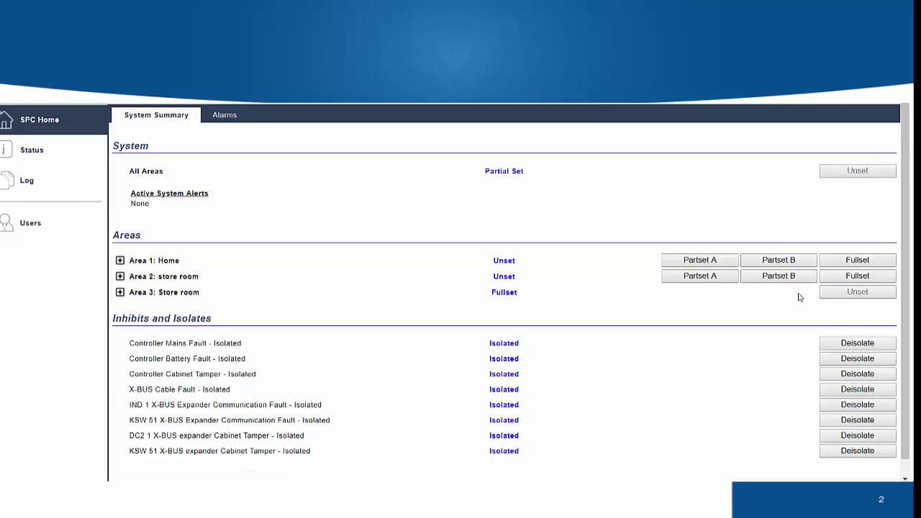
pyautogui.click(120, 292)
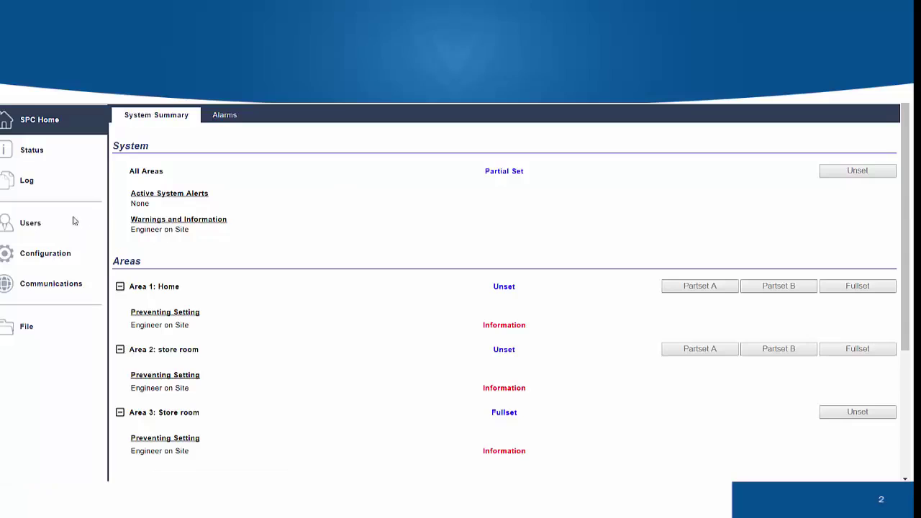
# - Set the hour of the system clock to 09 and save the time
pyautogui.click(41, 256)
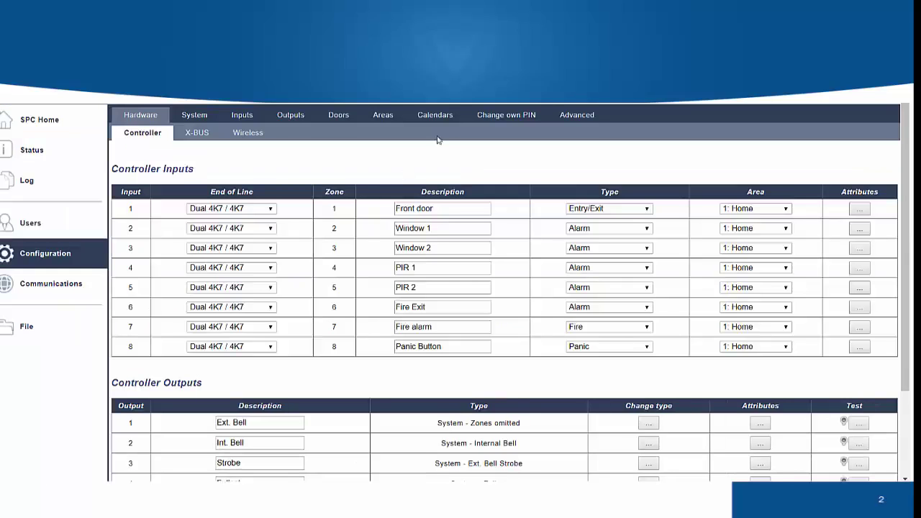
pyautogui.click(421, 134)
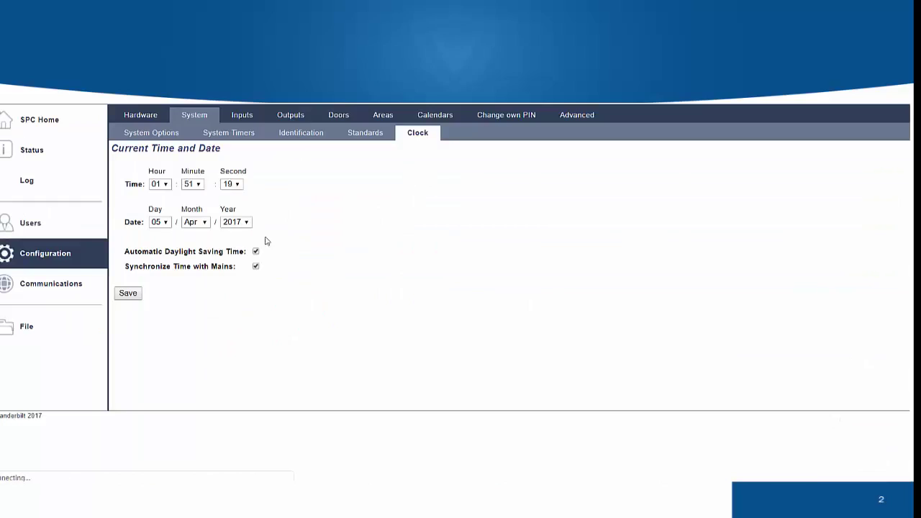
pyautogui.click(167, 185)
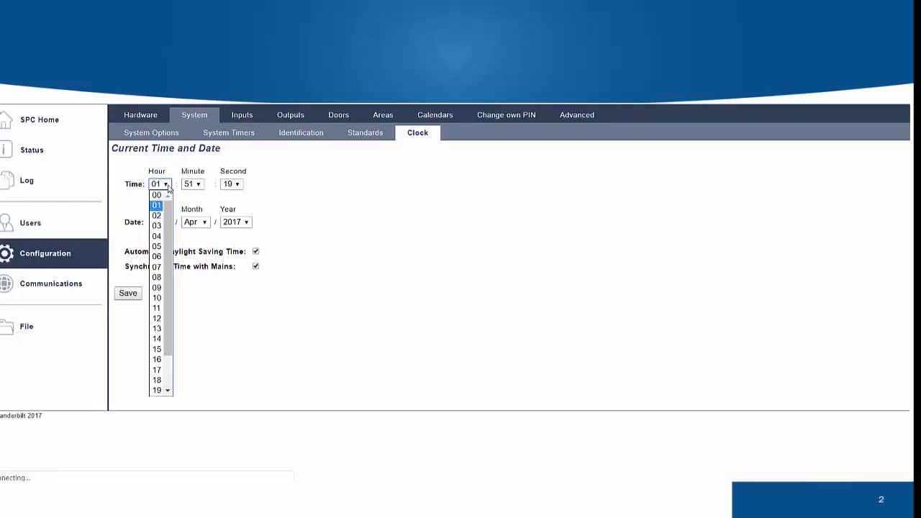
pyautogui.click(157, 287)
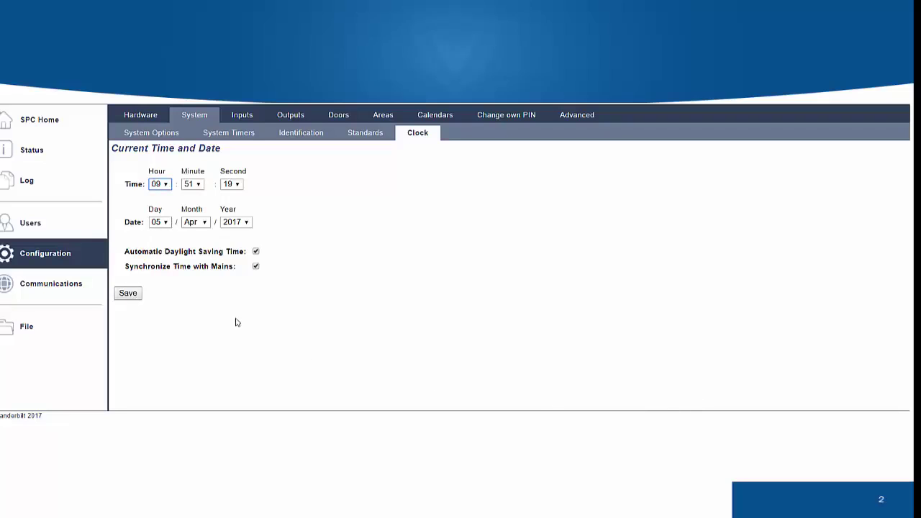
pyautogui.click(127, 293)
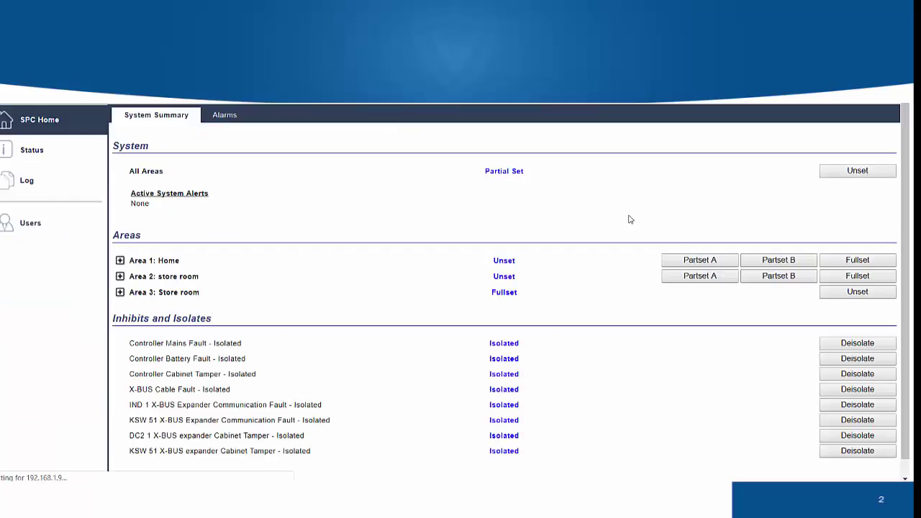
# - Unset Area 3: Store room from the system summary
pyautogui.click(869, 296)
pyautogui.click(853, 293)
pyautogui.click(851, 293)
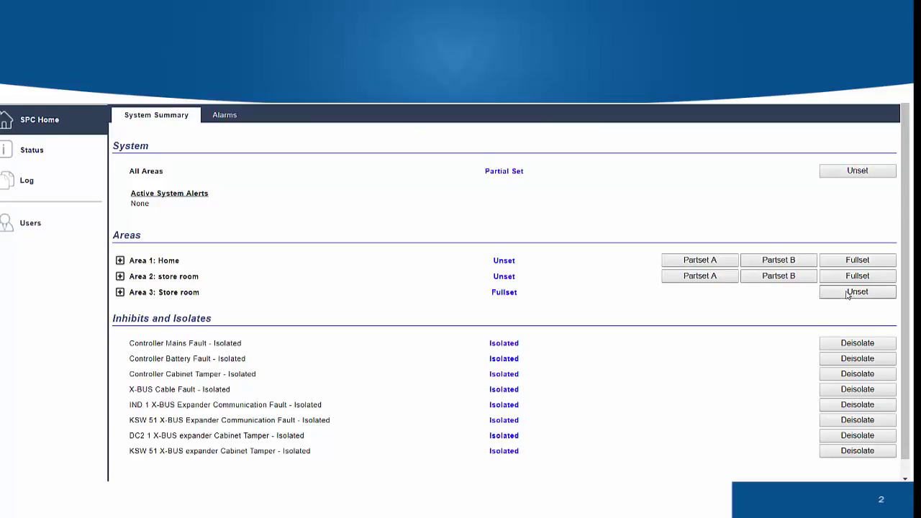
# - Try again to unset Area 3: Store room, and switch the panel to engineer mode
pyautogui.click(849, 296)
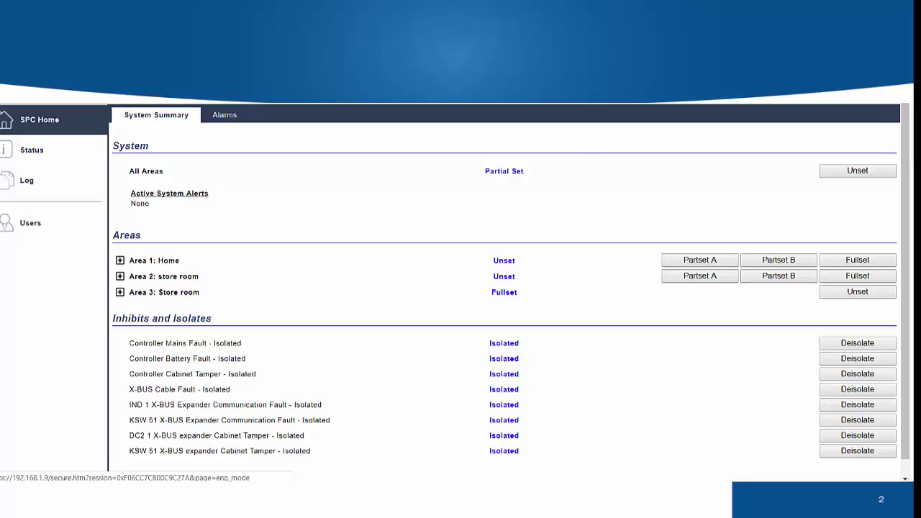
pyautogui.click(40, 258)
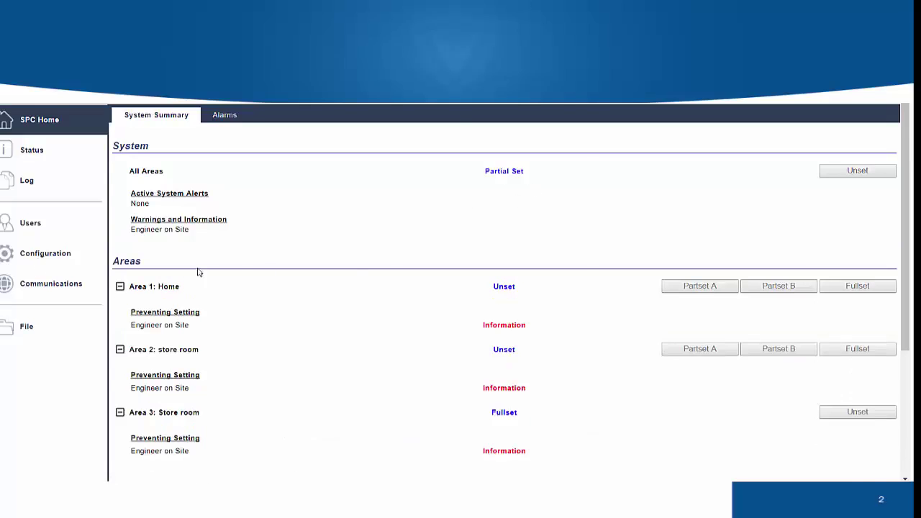
# - Set the Vault Access timer to 20 minutes in the schedule settings of area 3, Store room
pyautogui.click(381, 117)
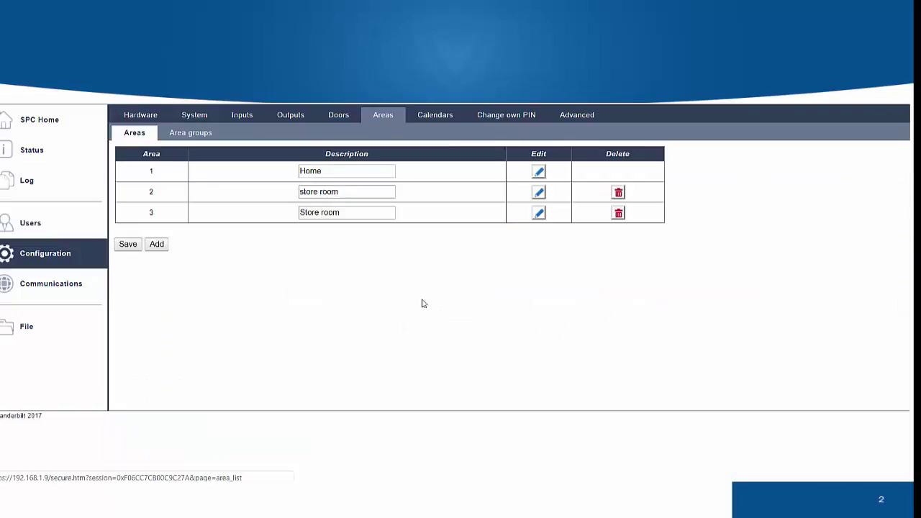
pyautogui.click(537, 212)
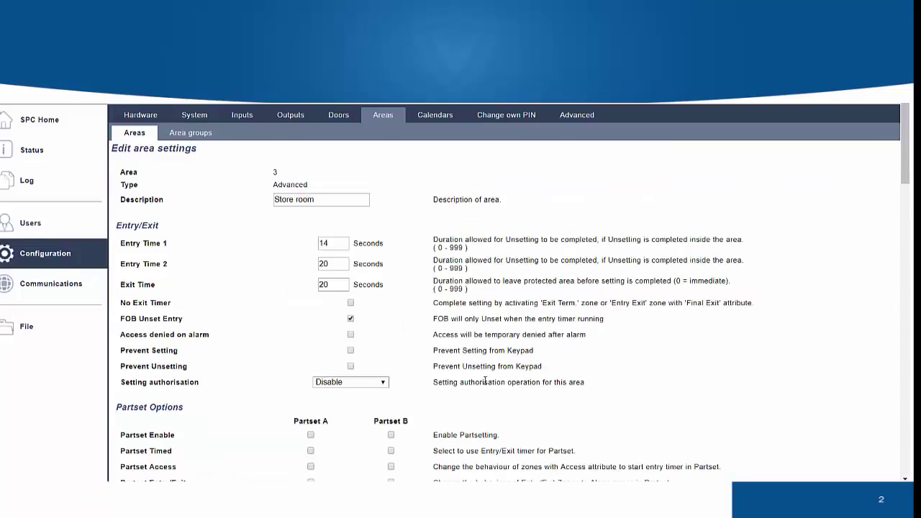
pyautogui.scroll(-5, 475, 378)
pyautogui.scroll(-3, 442, 361)
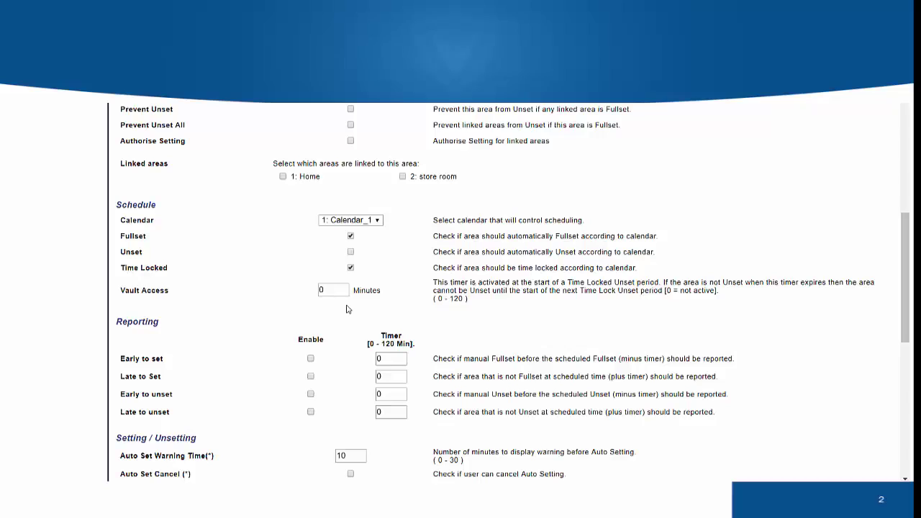
pyautogui.doubleClick(327, 290)
pyautogui.scroll(-3, 290, 283)
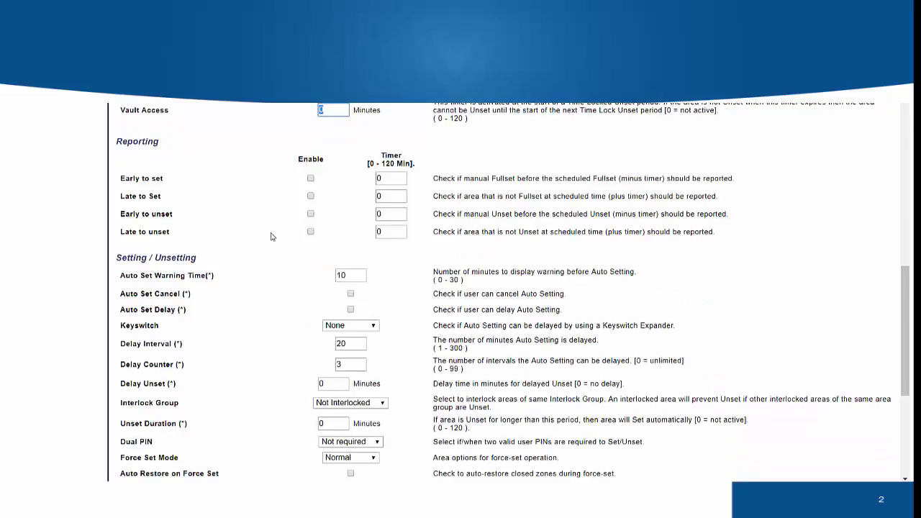
pyautogui.doubleClick(320, 109)
pyautogui.write('20')
pyautogui.scroll(2, 374, 230)
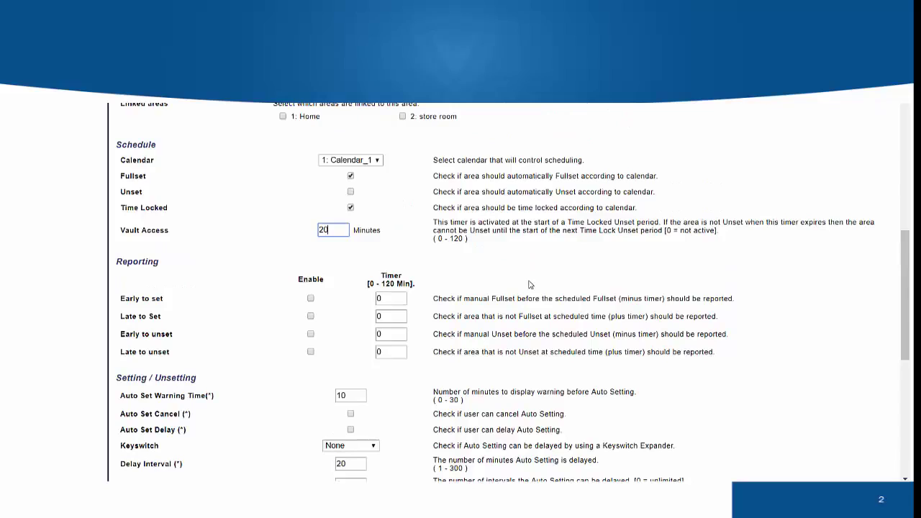